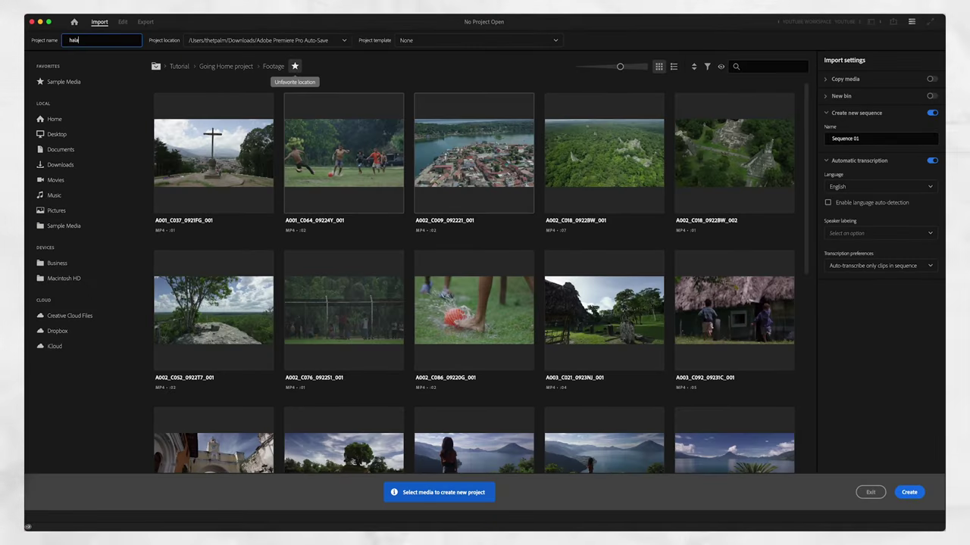
- Enter 'halation' as the new project's name
text(tion)
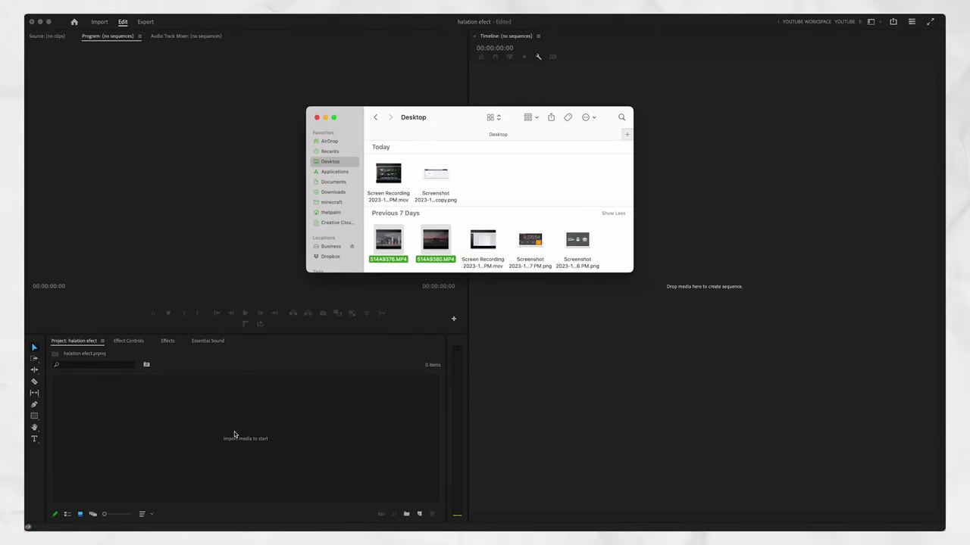
- Dismiss the import dialog and bring forward the Finder window holding the two night clips
double_click(233, 437)
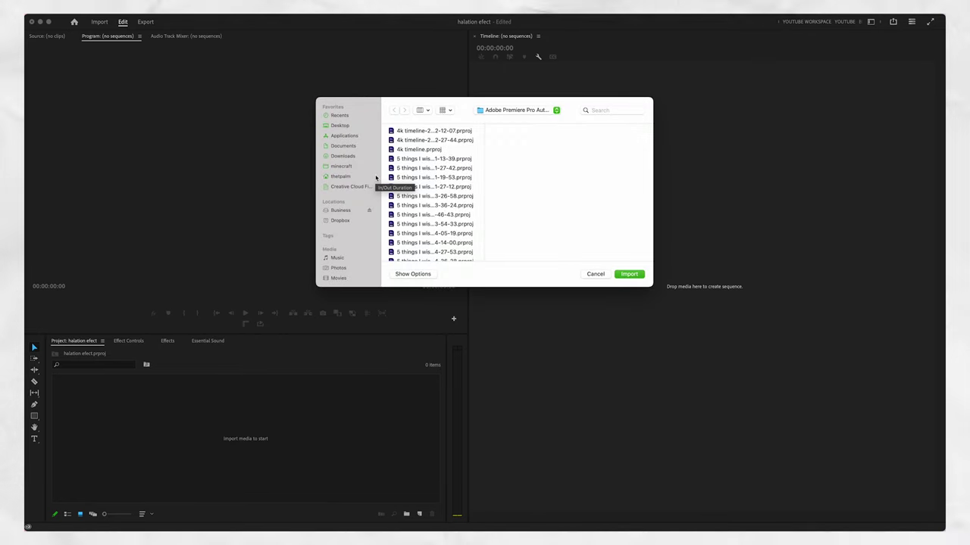
key(Escape)
click(14, 68)
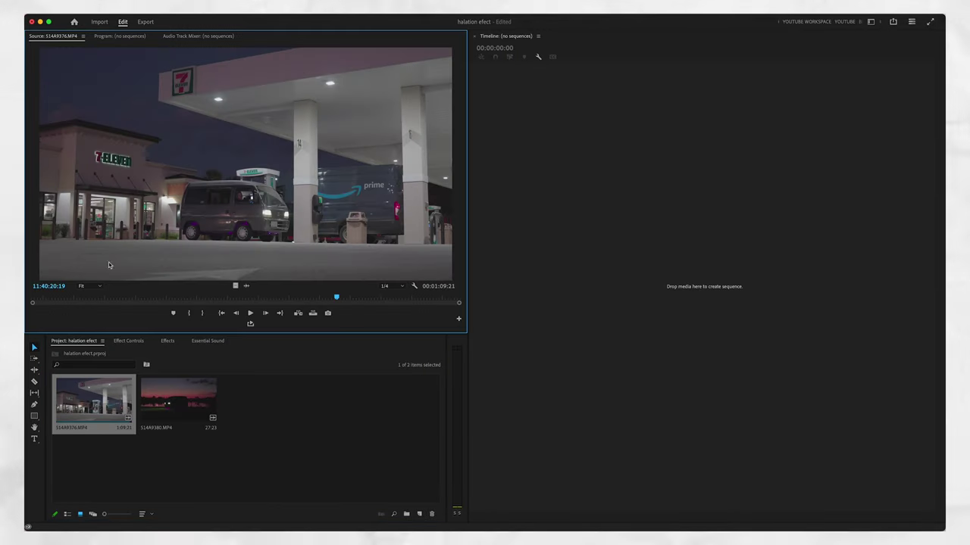
- Mark In at the pink-car frame and Out at the pump shot, then sequence the trimmed video
drag(38, 297, 70, 293)
key(i)
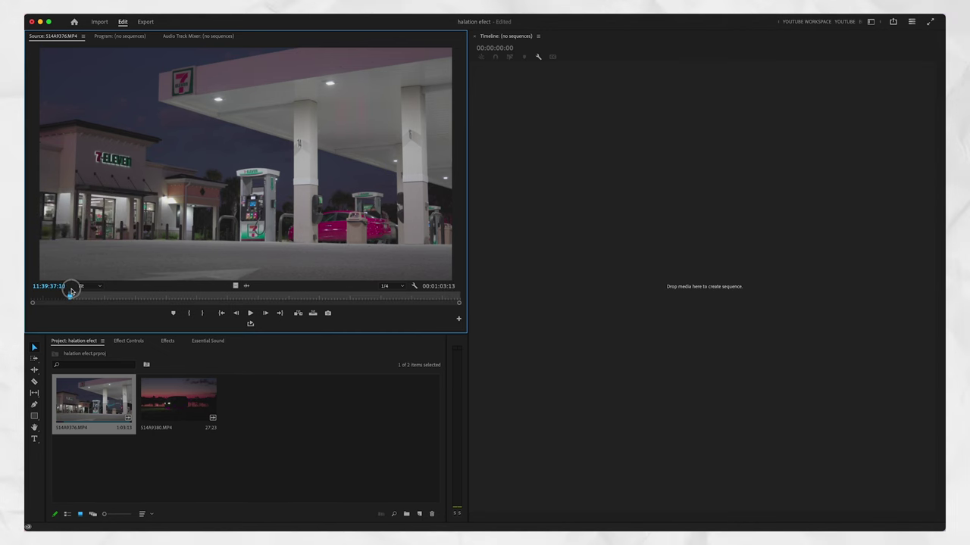
drag(71, 293, 432, 289)
key(o)
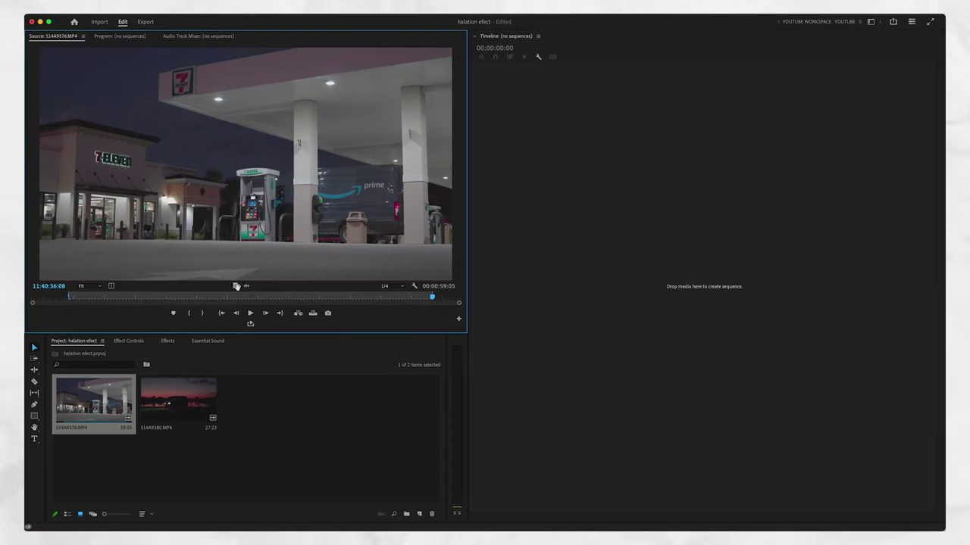
drag(235, 287, 580, 288)
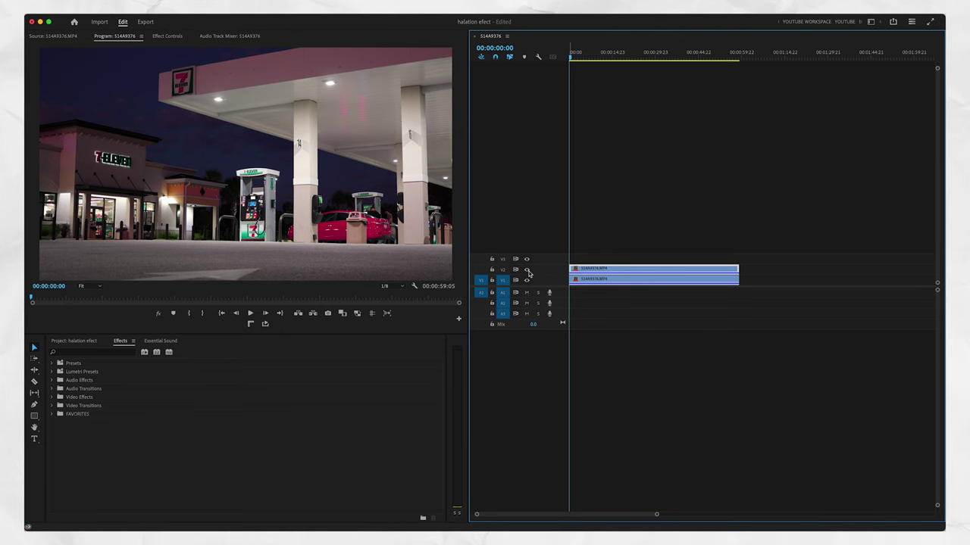
- Hide the V2 duplicate copy from output with its track eye toggle
click(526, 271)
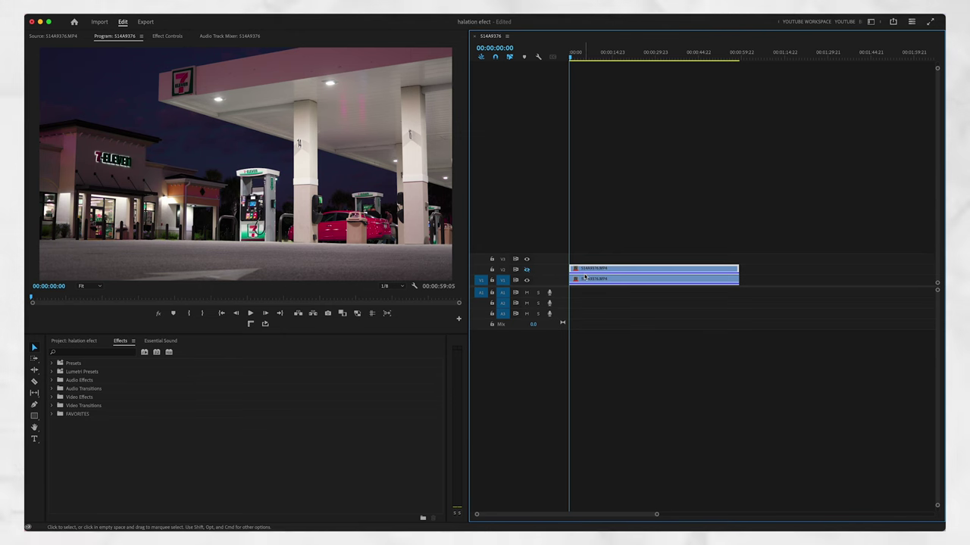
- Search 'luma' in Effects and apply Luma Key to the top clip copy
click(91, 352)
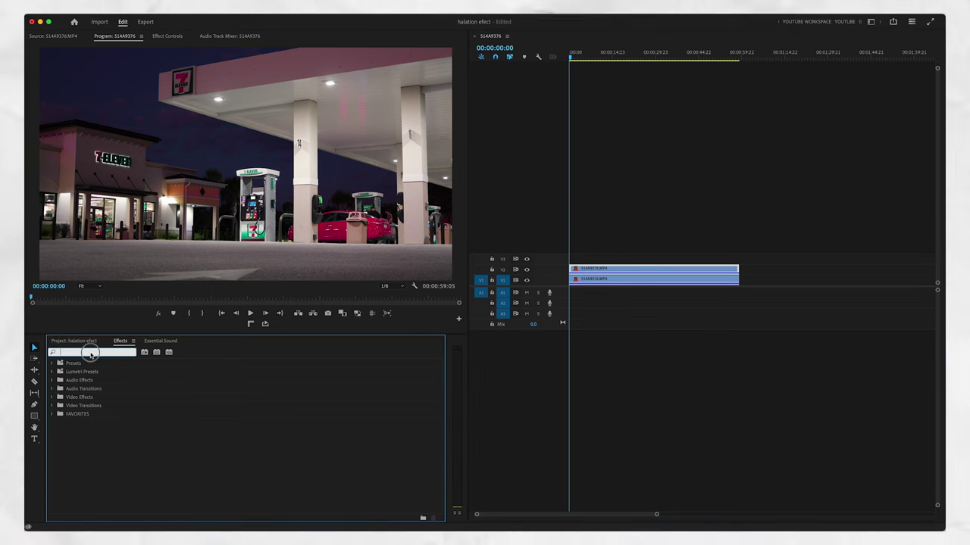
text(luma)
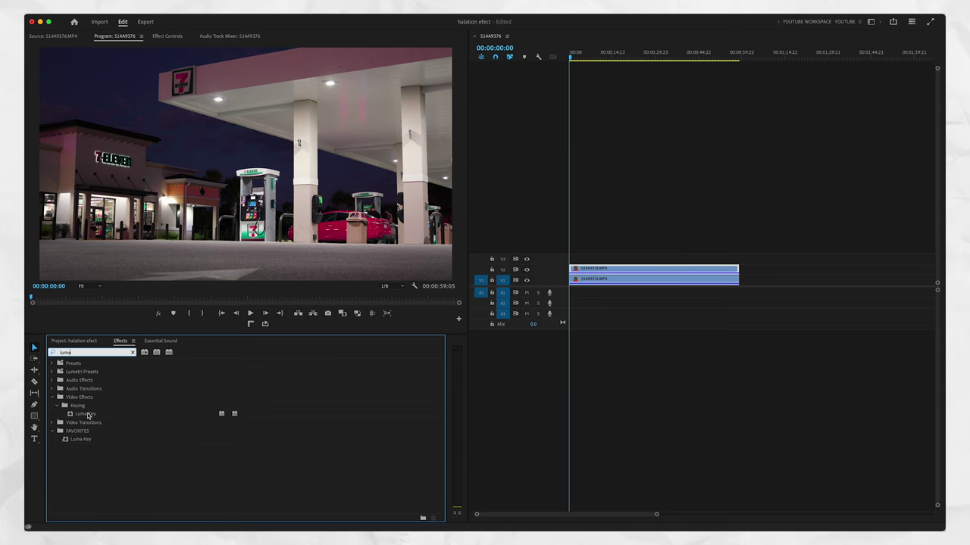
click(88, 415)
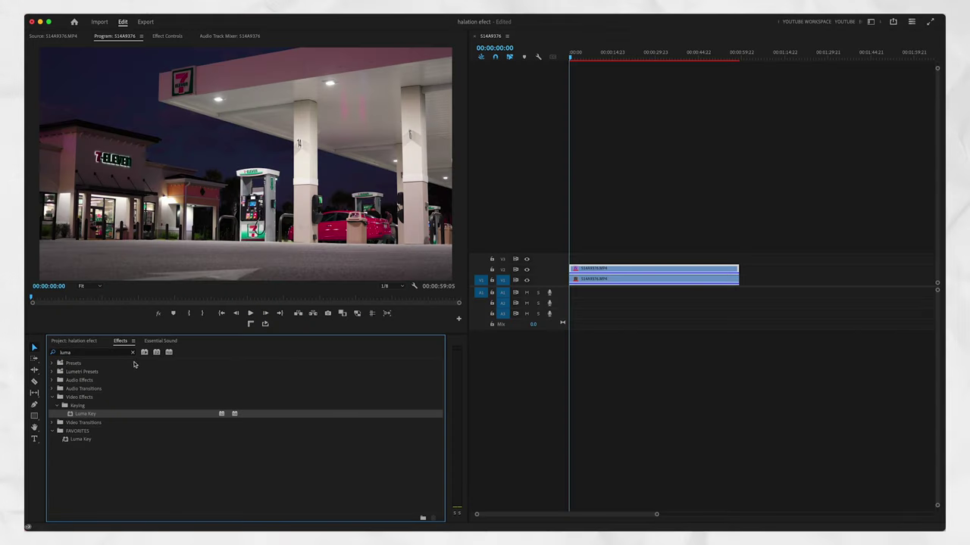
- Search 'gau' and apply Gaussian Blur to the V2 copy, docking Effect Controls beside Effects
text(gau)
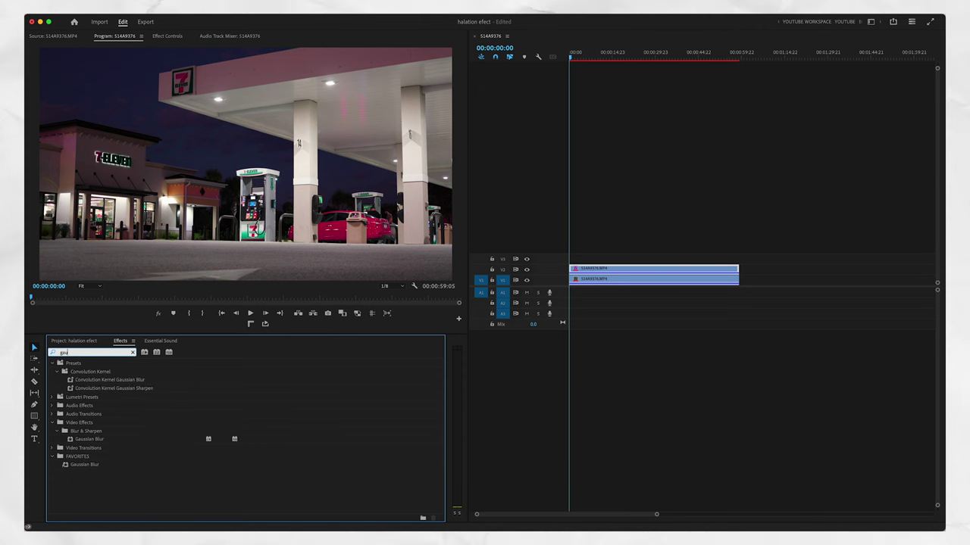
click(77, 465)
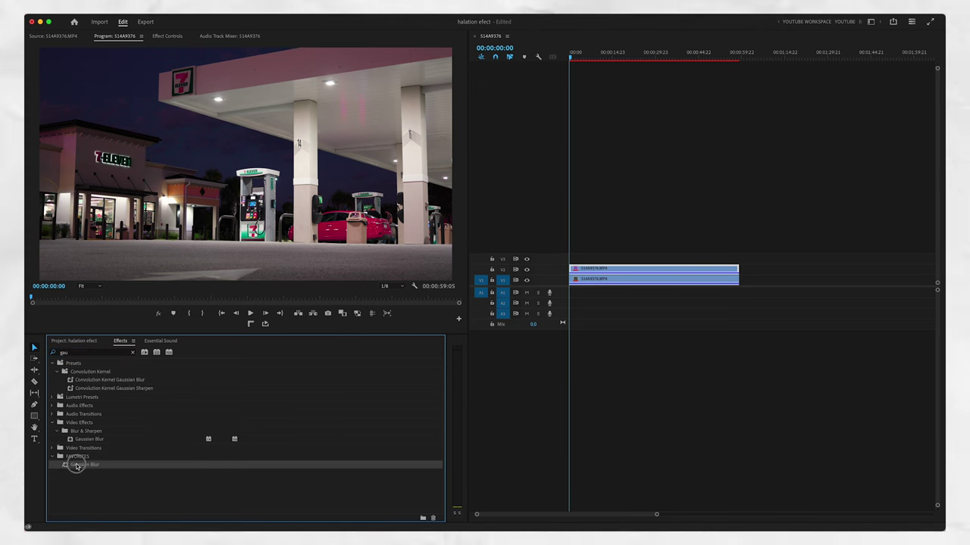
click(629, 270)
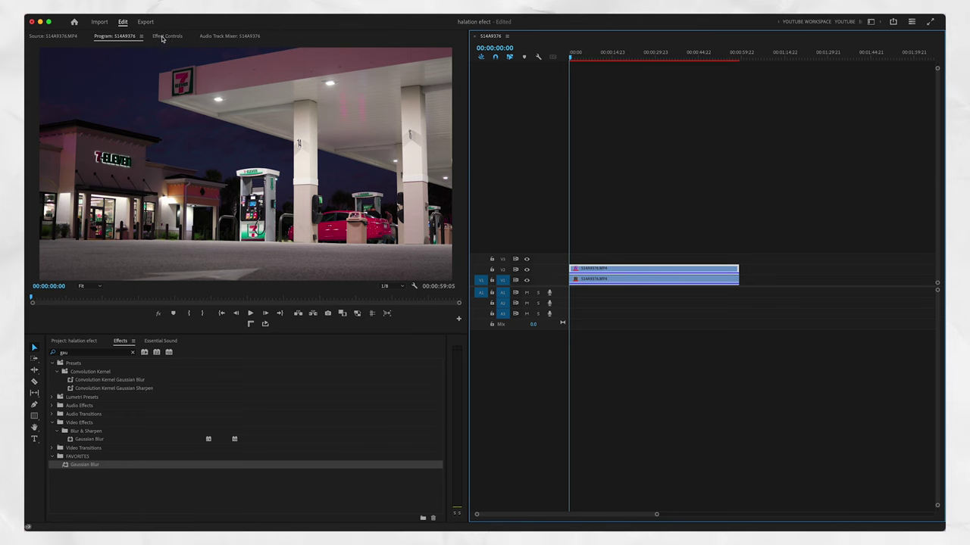
drag(170, 37, 168, 341)
- Set the top clip's Luma Key Threshold to 86% and Cutoff to 84%
click(111, 36)
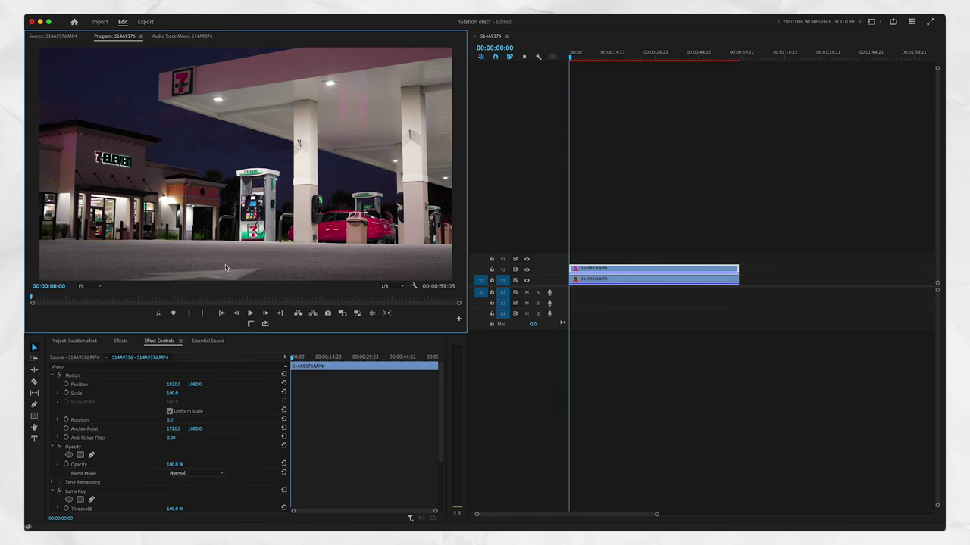
scroll(113, 463, down, 3)
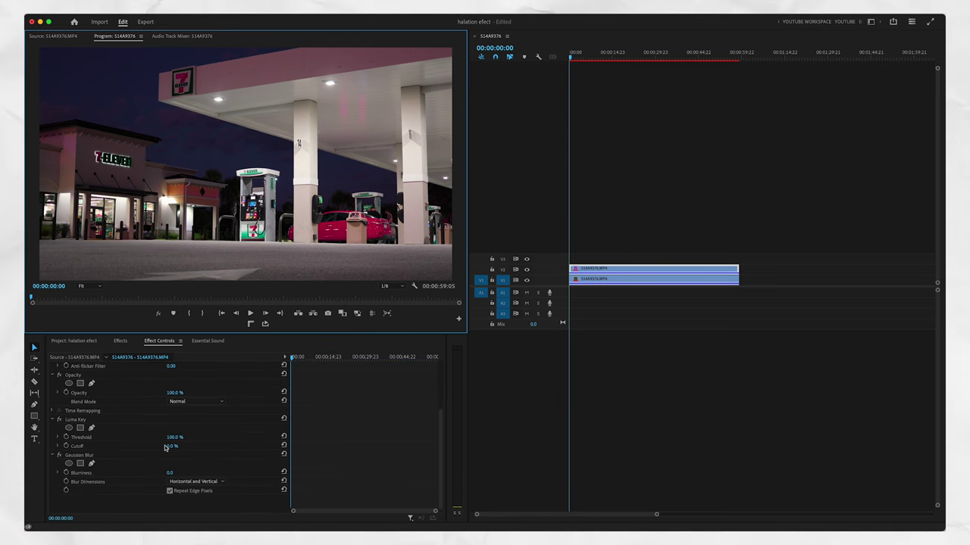
click(174, 439)
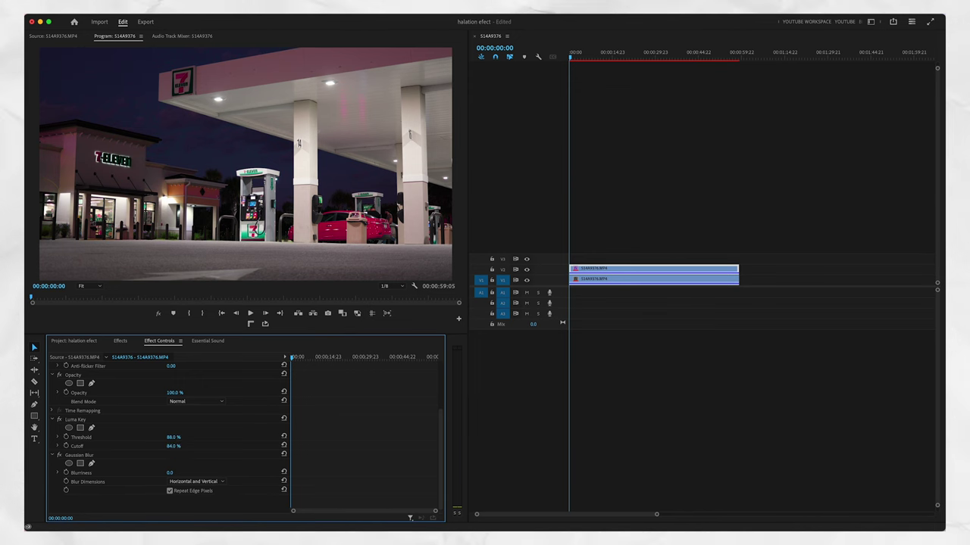
click(86, 456)
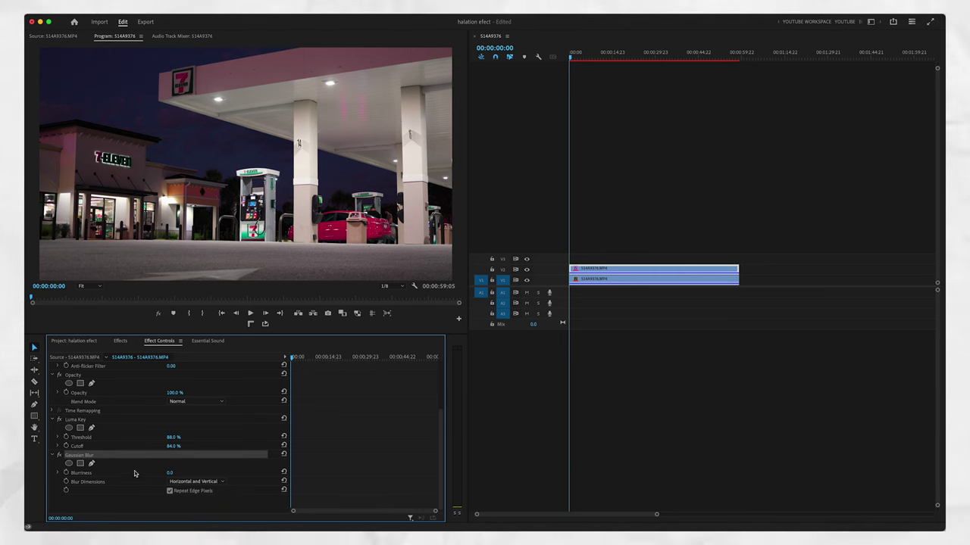
- Raise Gaussian Blur Blurriness from 50 through 300 to 350, toggling V2 to compare
text(5)
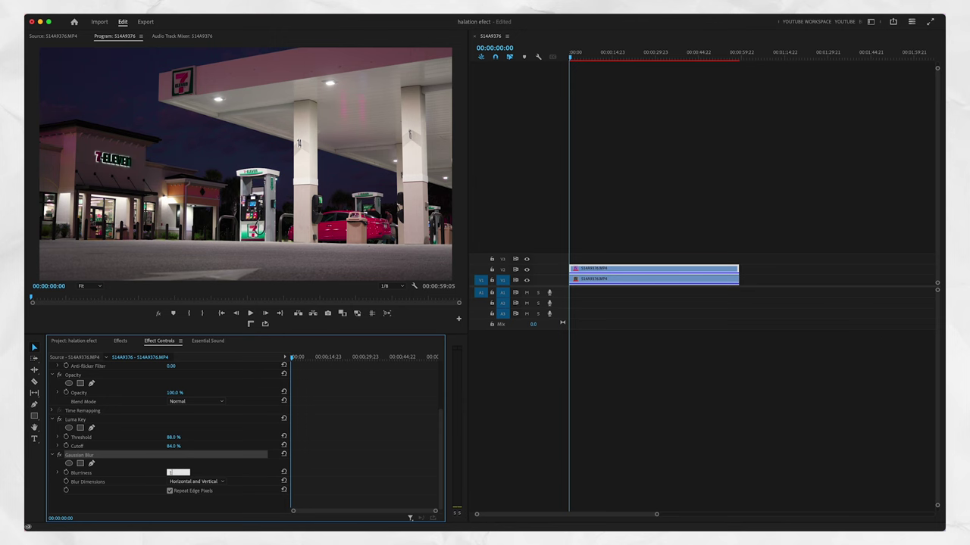
text(0)
key(Return)
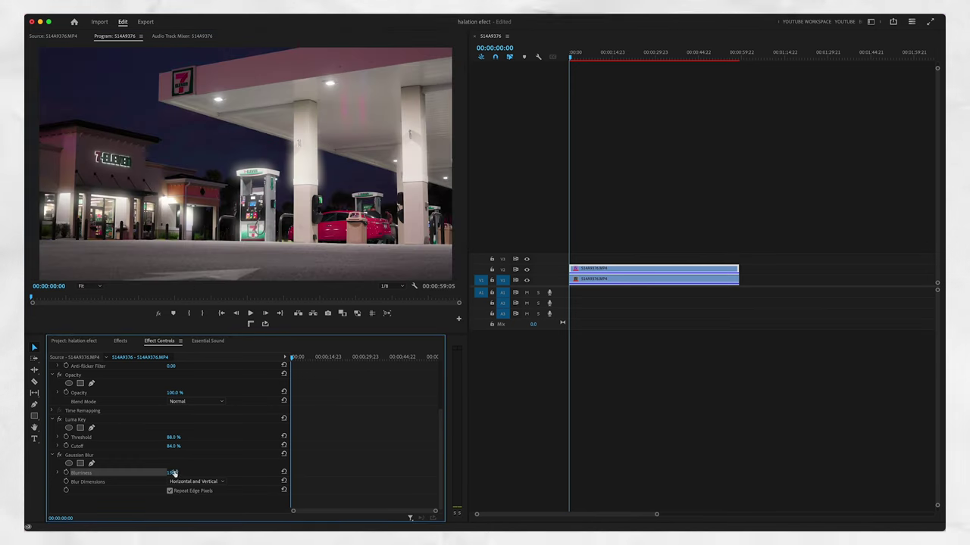
key(Return)
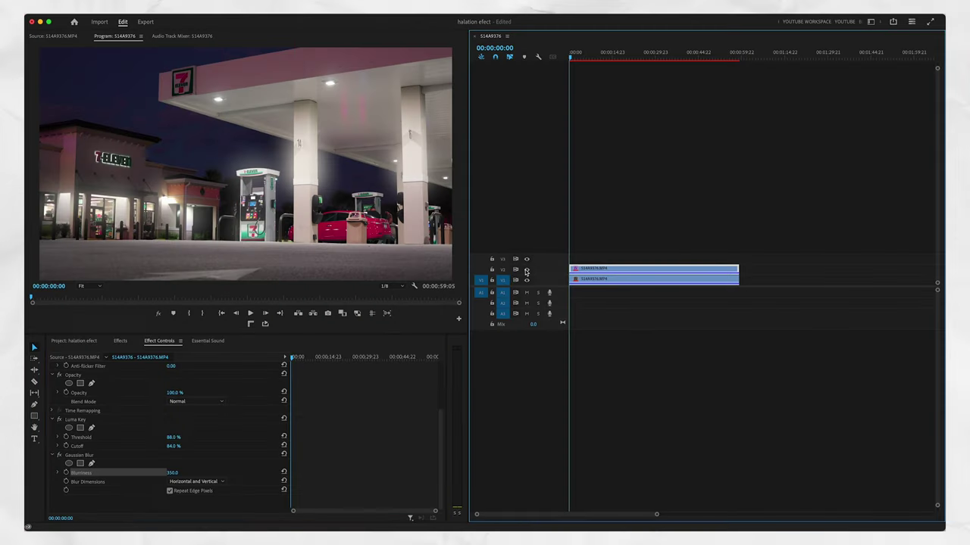
click(526, 271)
click(526, 271)
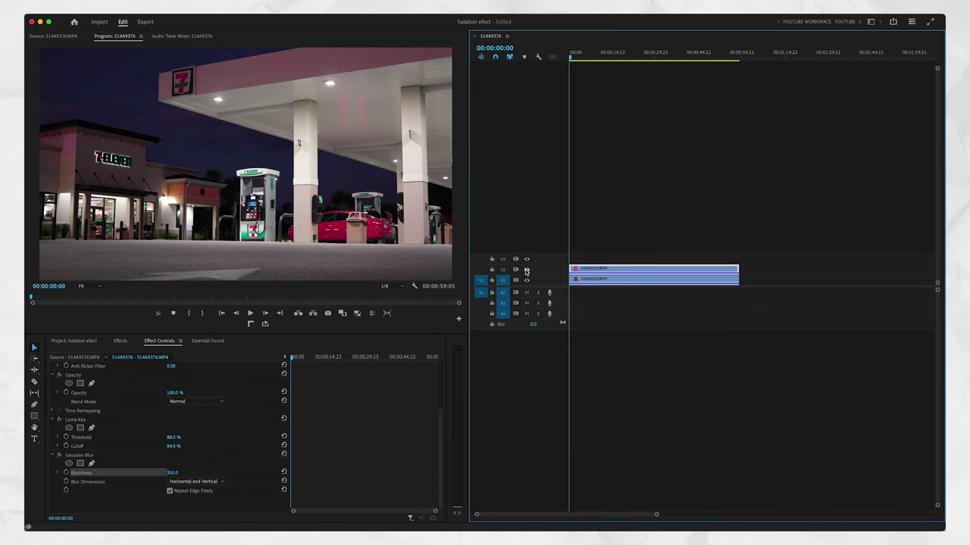
click(527, 271)
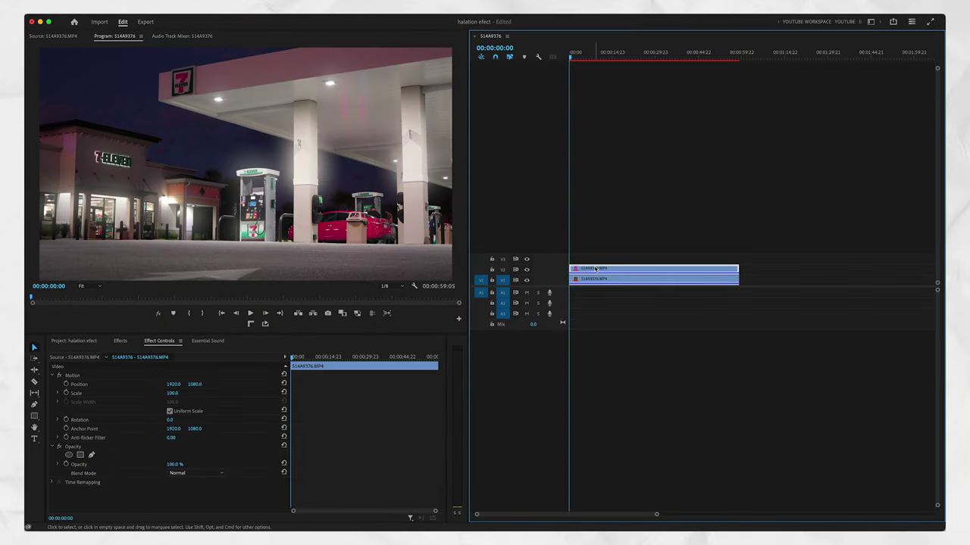
- Try the glow layer's Opacity at 50%, compare with V2 toggled, then settle on 75%
scroll(257, 406, down, 3)
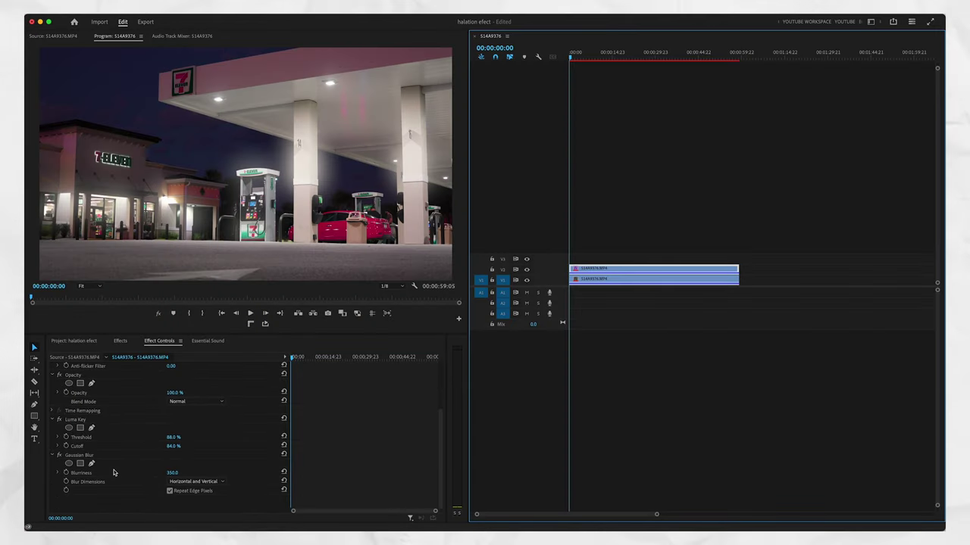
scroll(144, 394, up, 1)
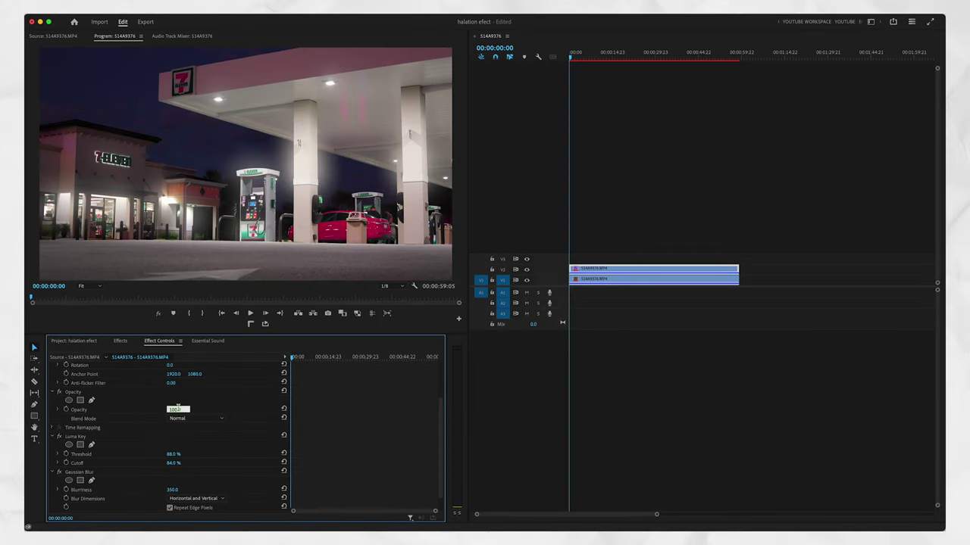
text(50)
key(Return)
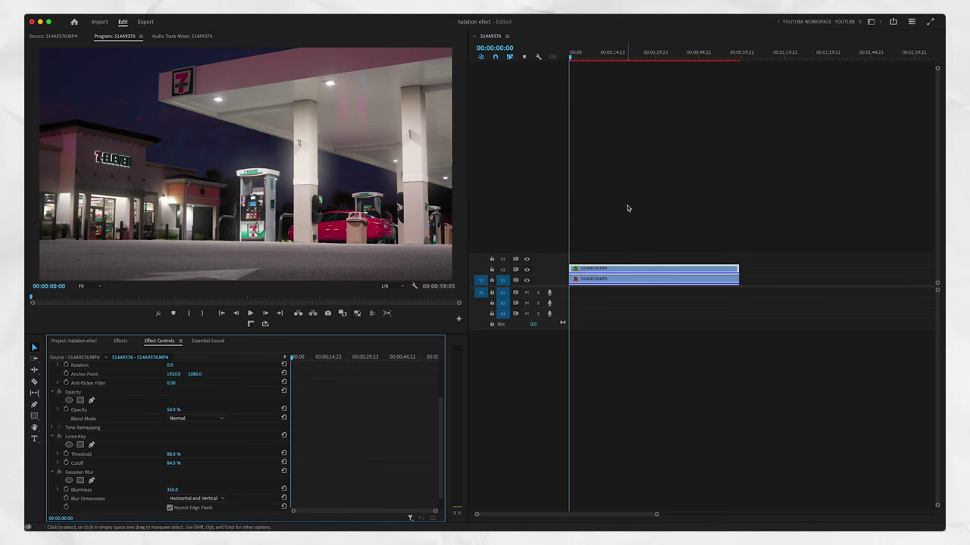
click(528, 270)
click(527, 270)
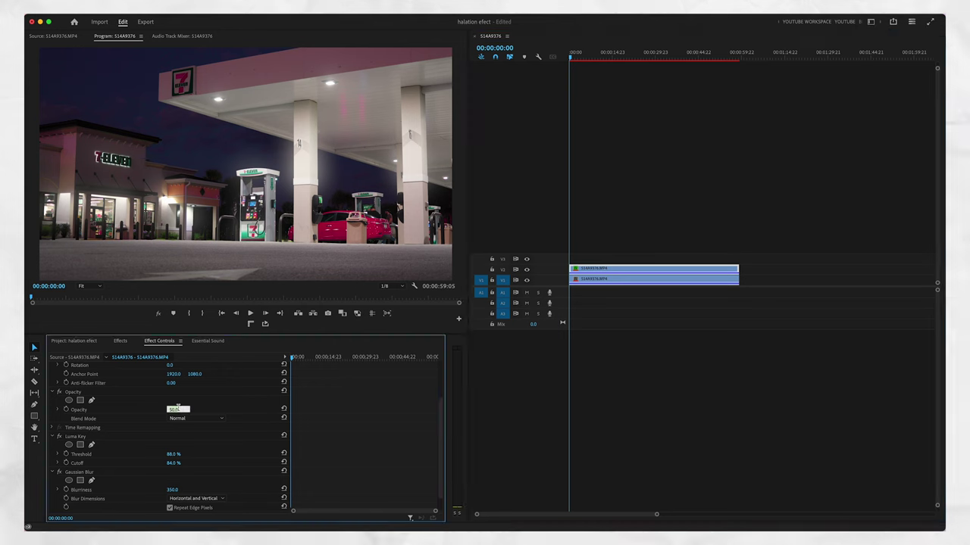
text(75)
key(Return)
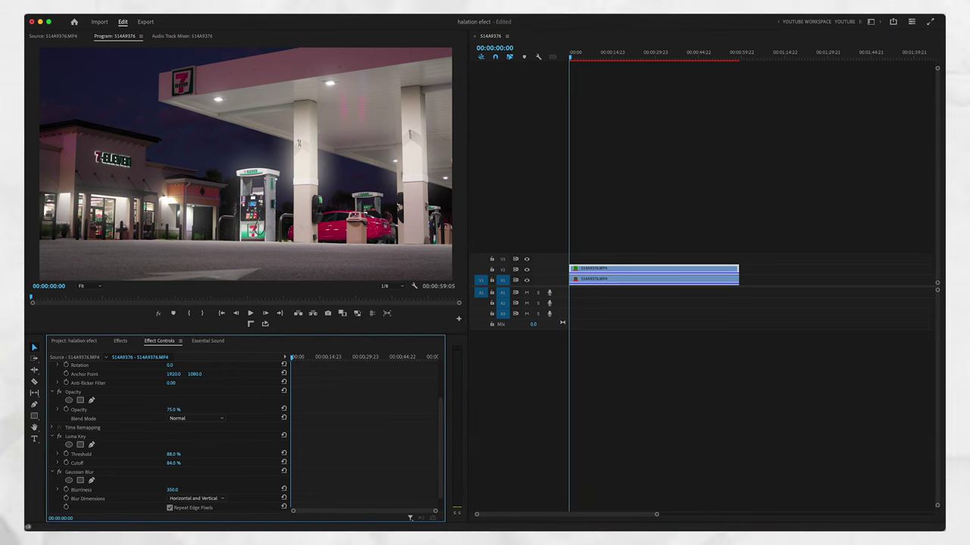